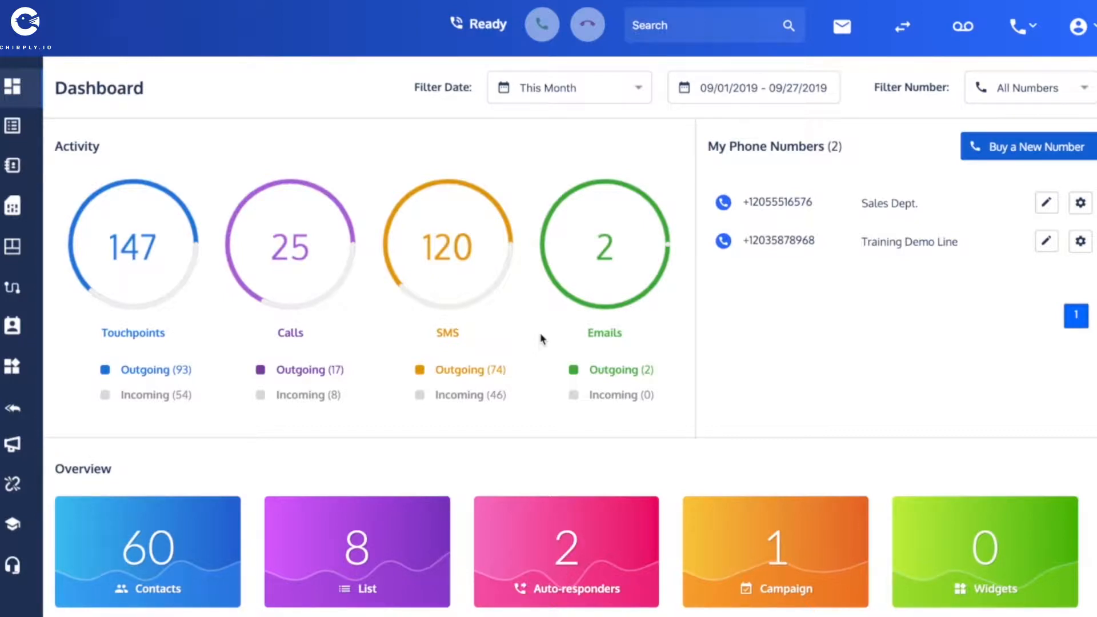
pyautogui.scroll(-2, 542, 339)
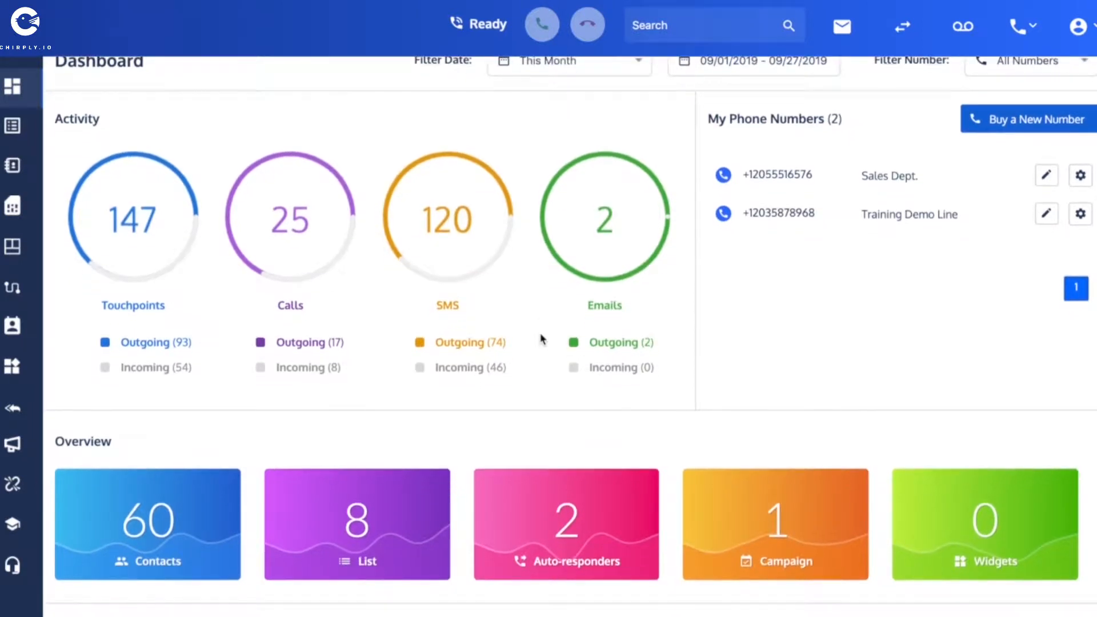
pyautogui.scroll(-2, 542, 338)
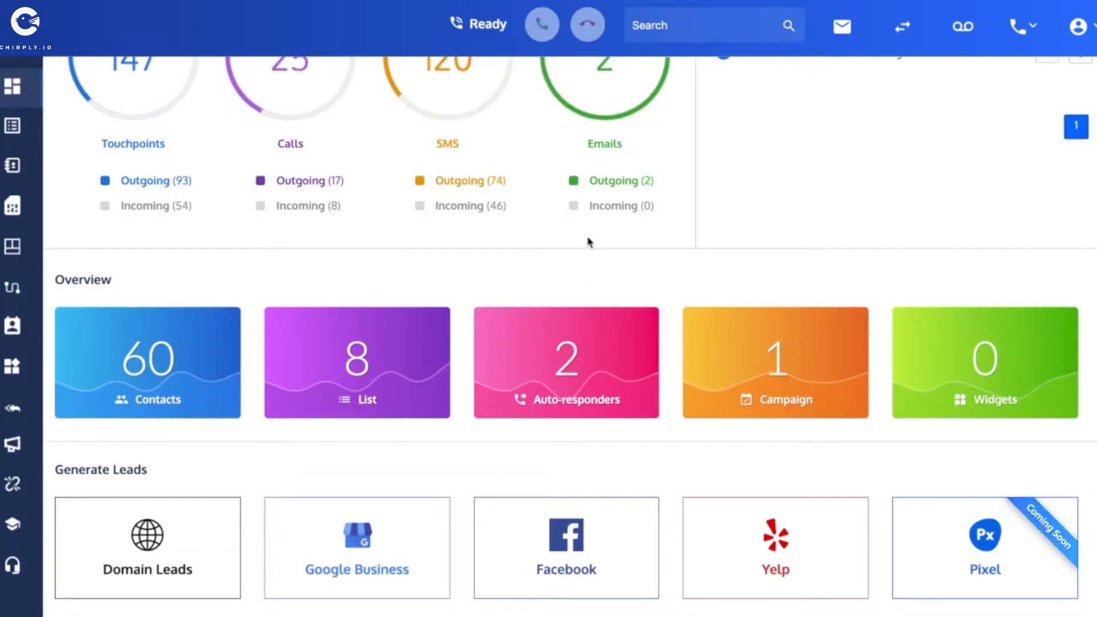
pyautogui.scroll(4, 590, 236)
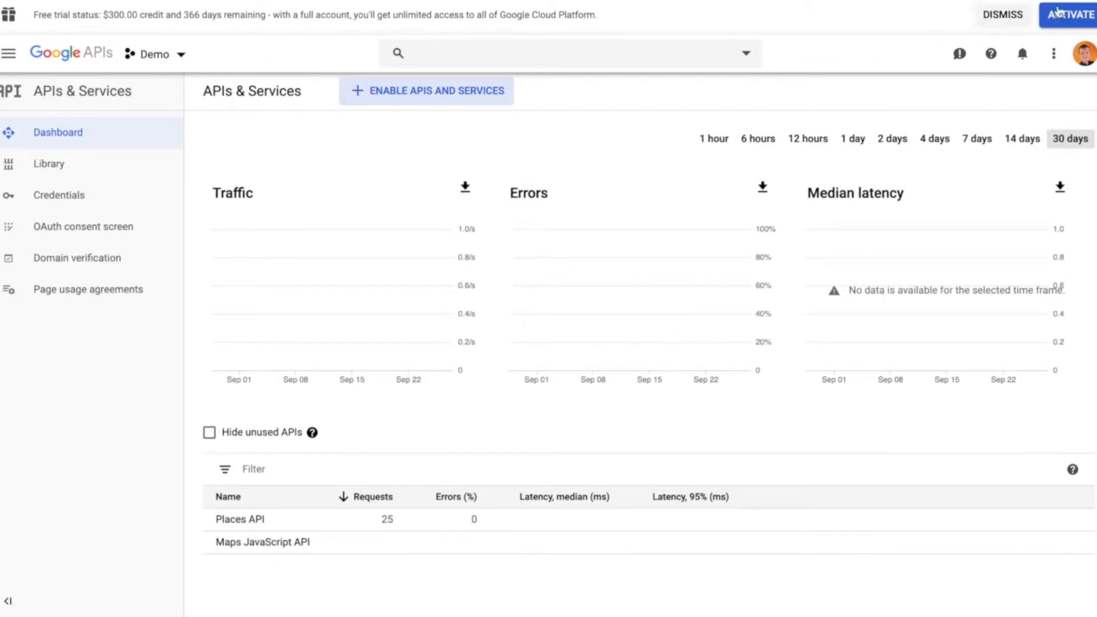
# Activate the full Google Cloud Platform account by upgrading from the free trial
pyautogui.click(1087, 17)
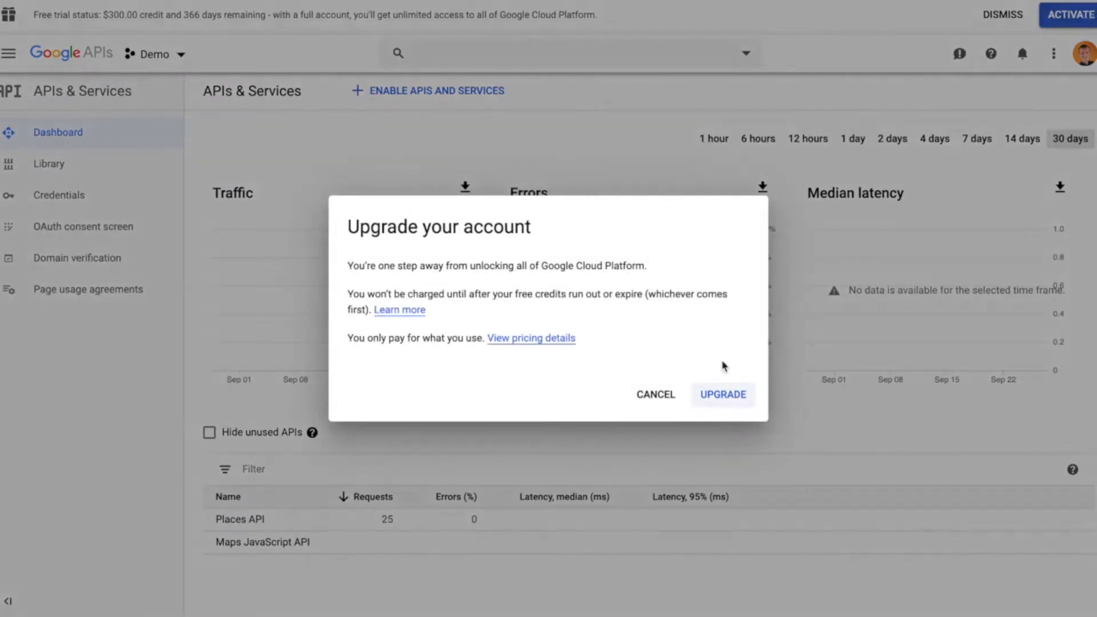
pyautogui.click(726, 394)
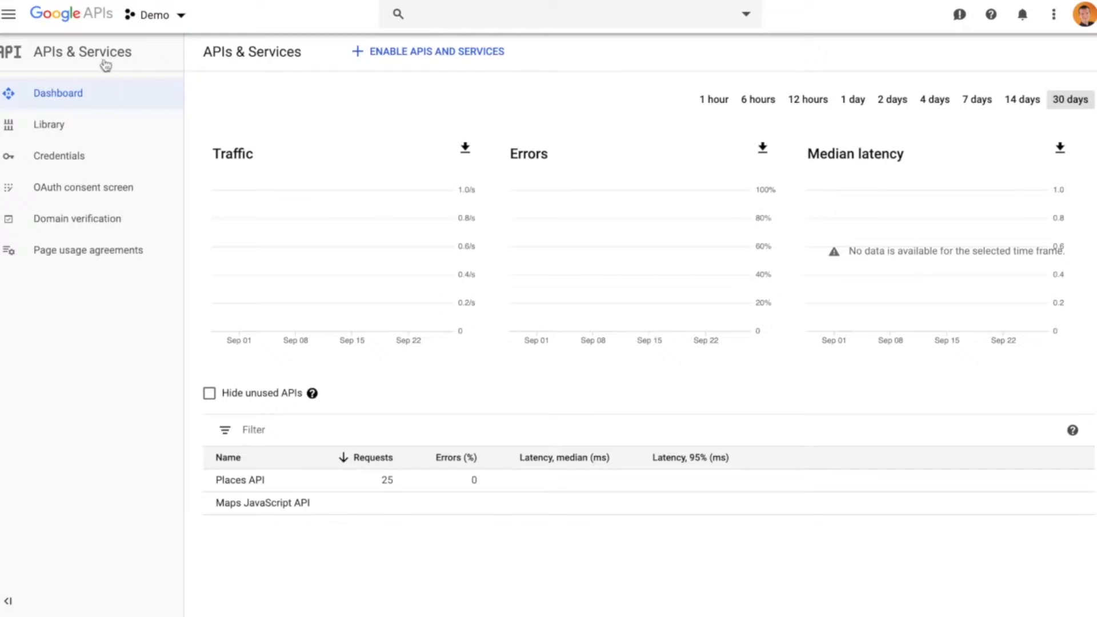
# Open the Budgets & alerts page in Billing and look over its description of budgets and alerts
pyautogui.click(9, 19)
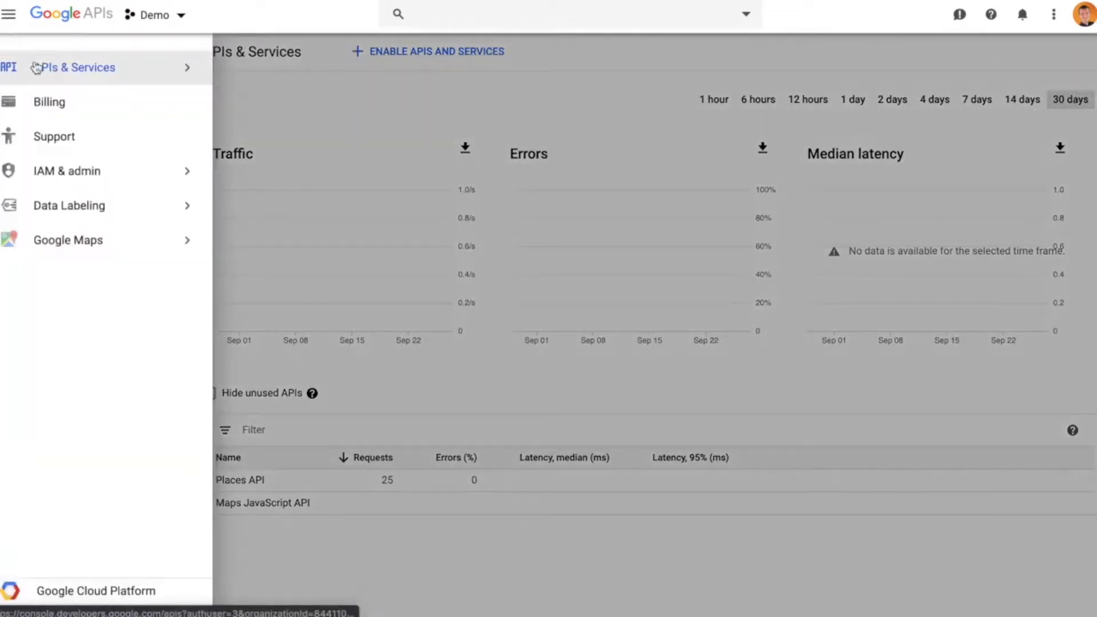
pyautogui.moveTo(44, 173)
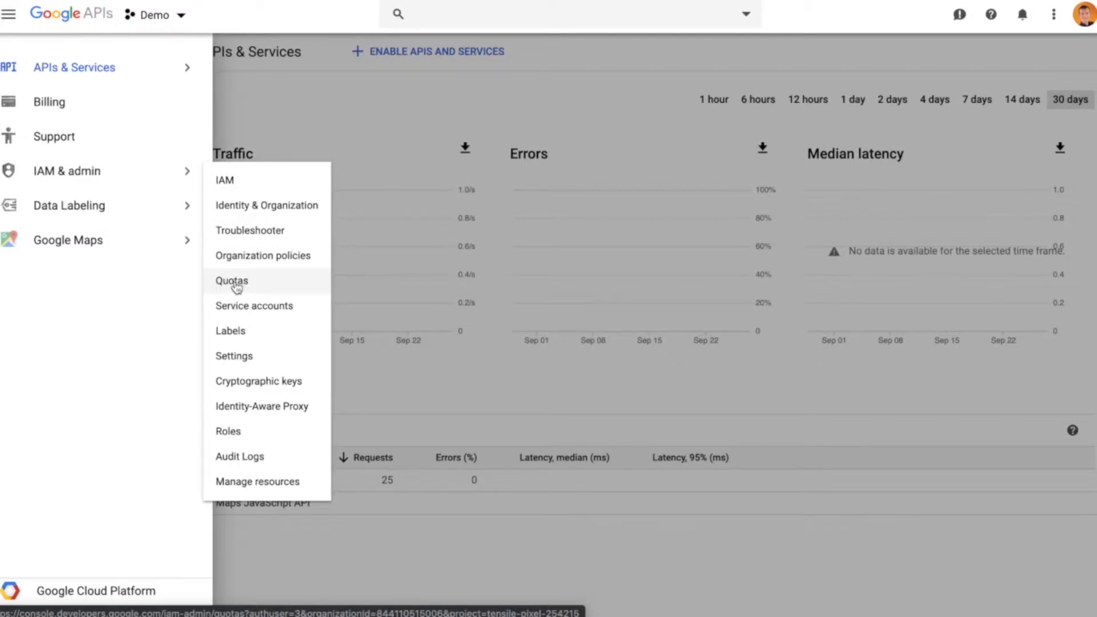
pyautogui.click(62, 107)
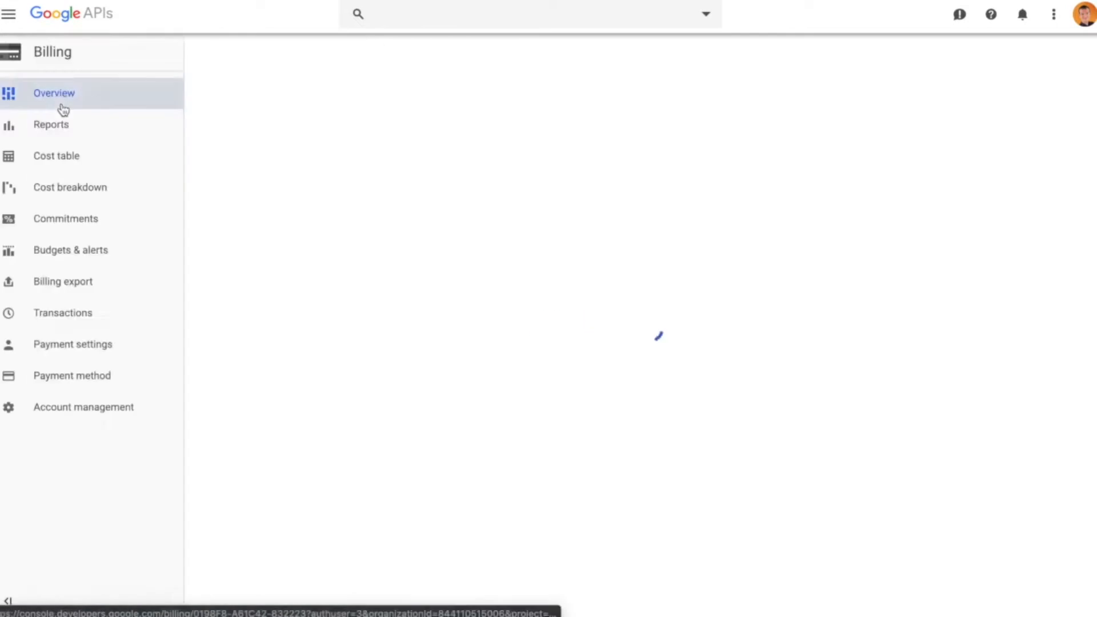
pyautogui.click(60, 252)
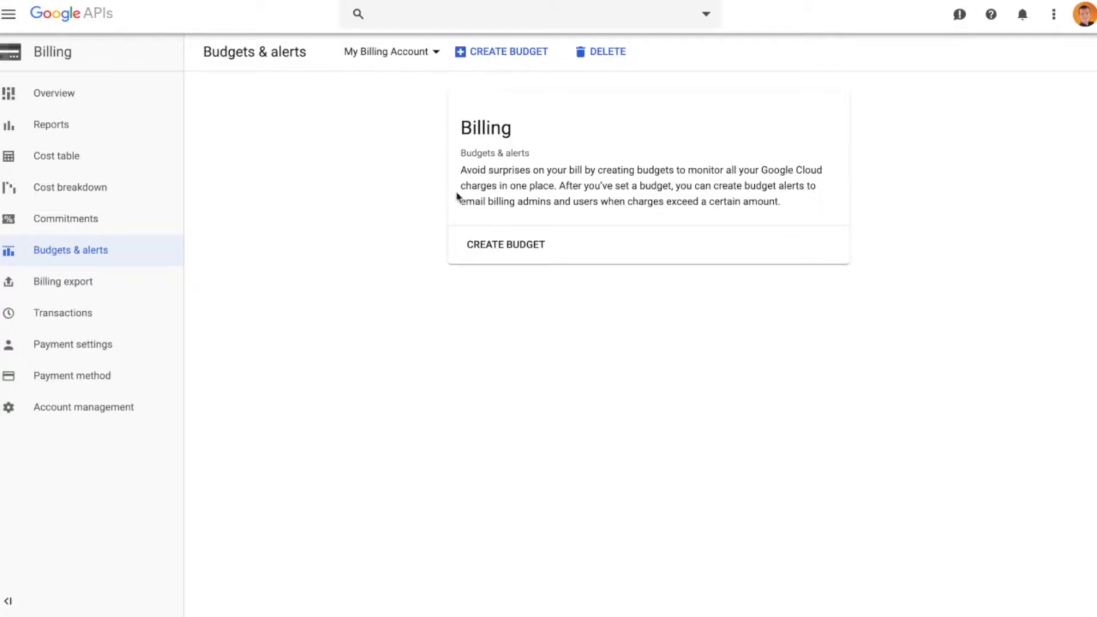
pyautogui.moveTo(512, 152); pyautogui.dragTo(541, 155)
pyautogui.click(516, 152)
pyautogui.click(436, 162)
# Open the IAM & admin Quotas page for the Demo project and highlight the free trial upgrade notice
pyautogui.click(8, 13)
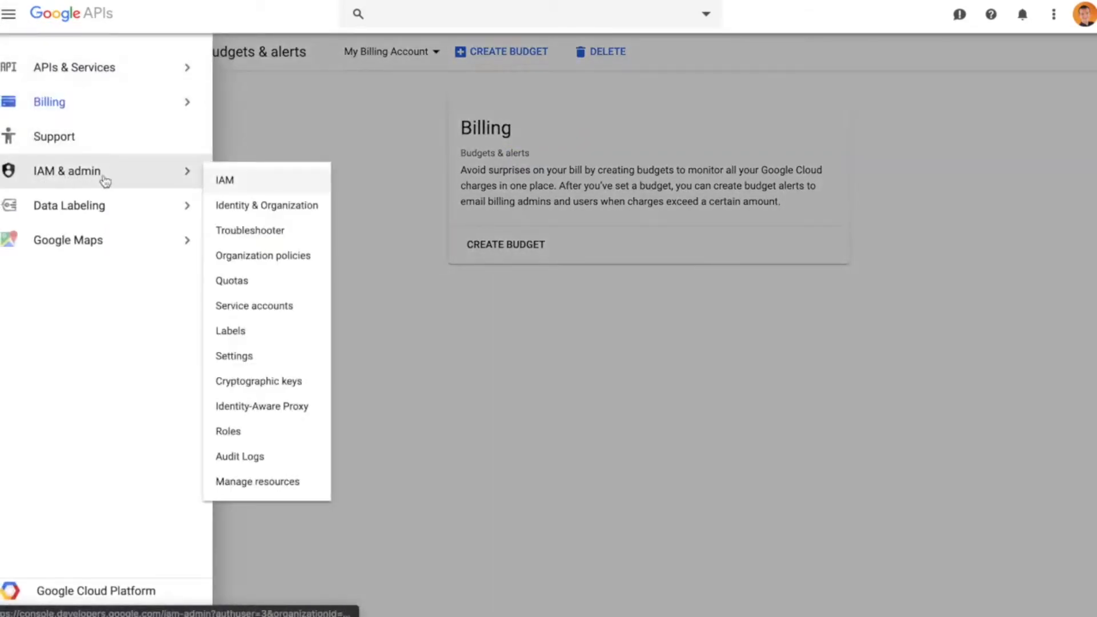
pyautogui.click(231, 280)
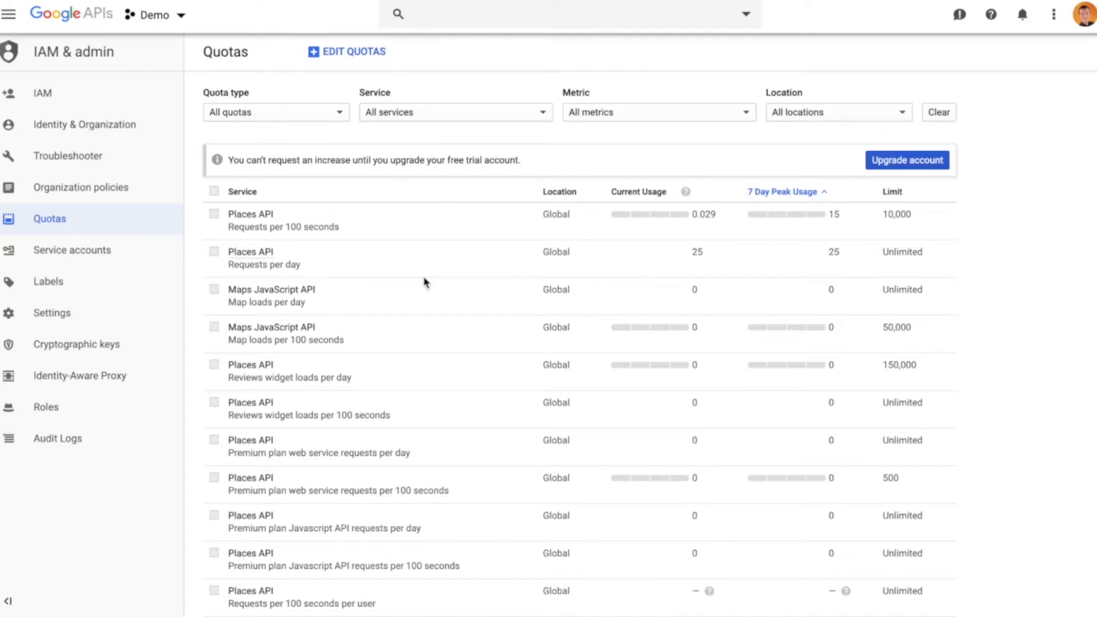
pyautogui.moveTo(448, 160); pyautogui.dragTo(527, 161)
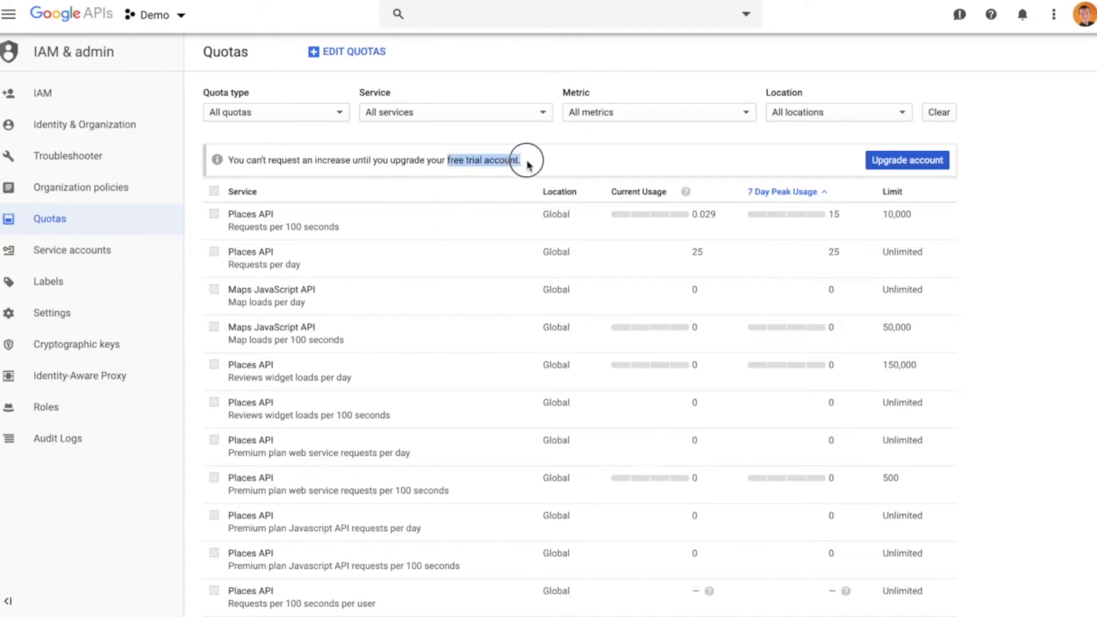
pyautogui.click(527, 162)
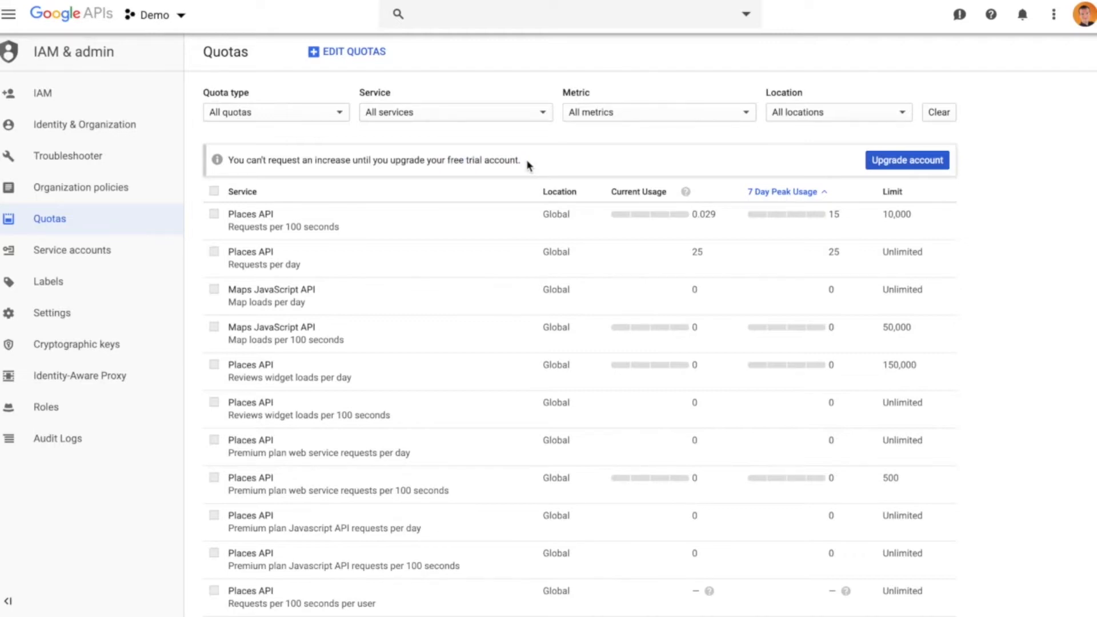
pyautogui.moveTo(228, 160); pyautogui.dragTo(547, 168)
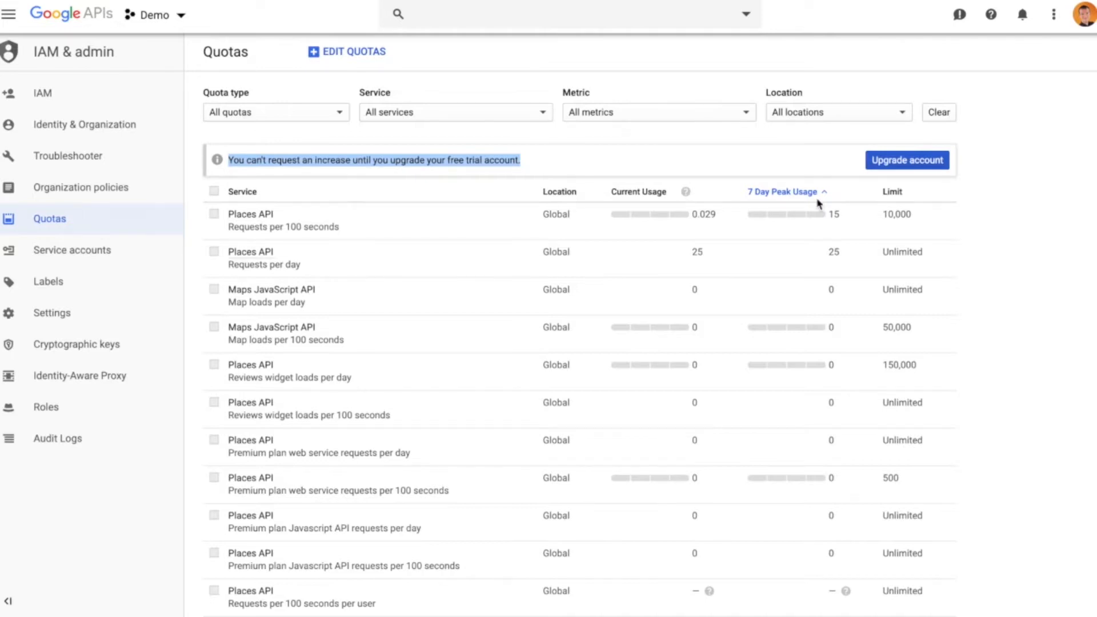
# Try to select the Places API reviews widget loads per 100 seconds quota for editing, and close quota editing
pyautogui.click(335, 53)
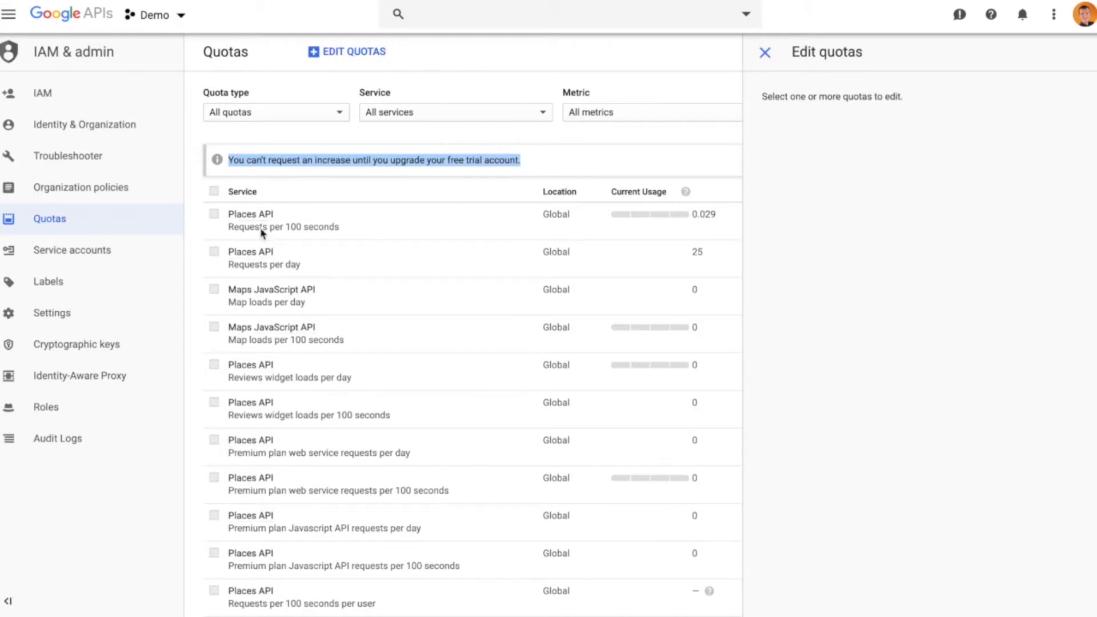
pyautogui.scroll(-2, 292, 357)
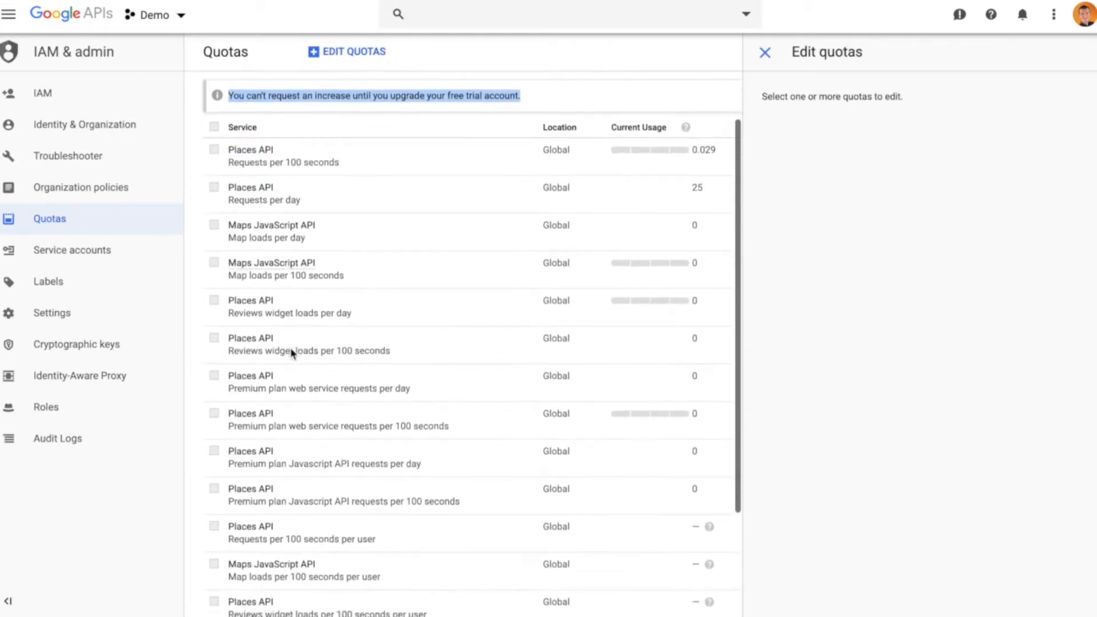
pyautogui.scroll(-3, 281, 320)
pyautogui.scroll(2, 280, 325)
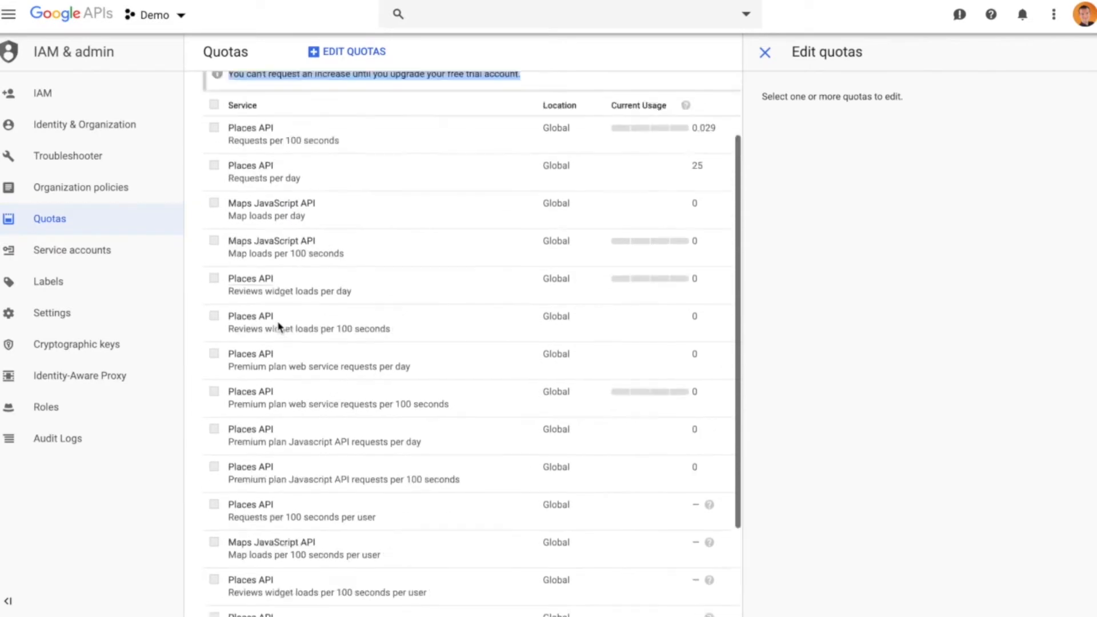
pyautogui.scroll(3, 278, 326)
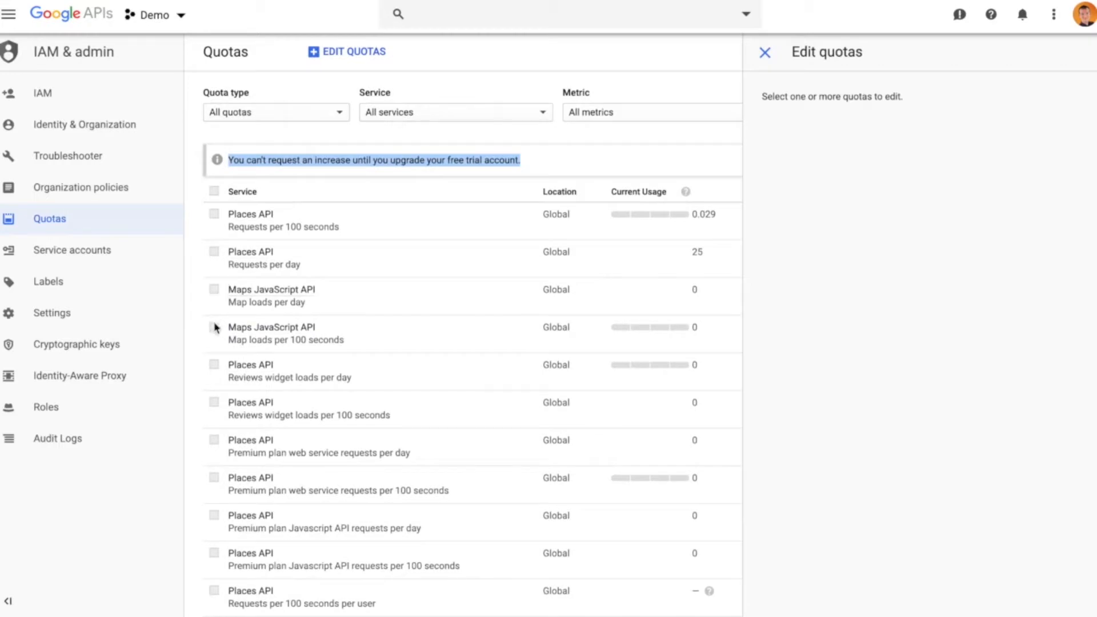
pyautogui.click(215, 404)
pyautogui.click(765, 52)
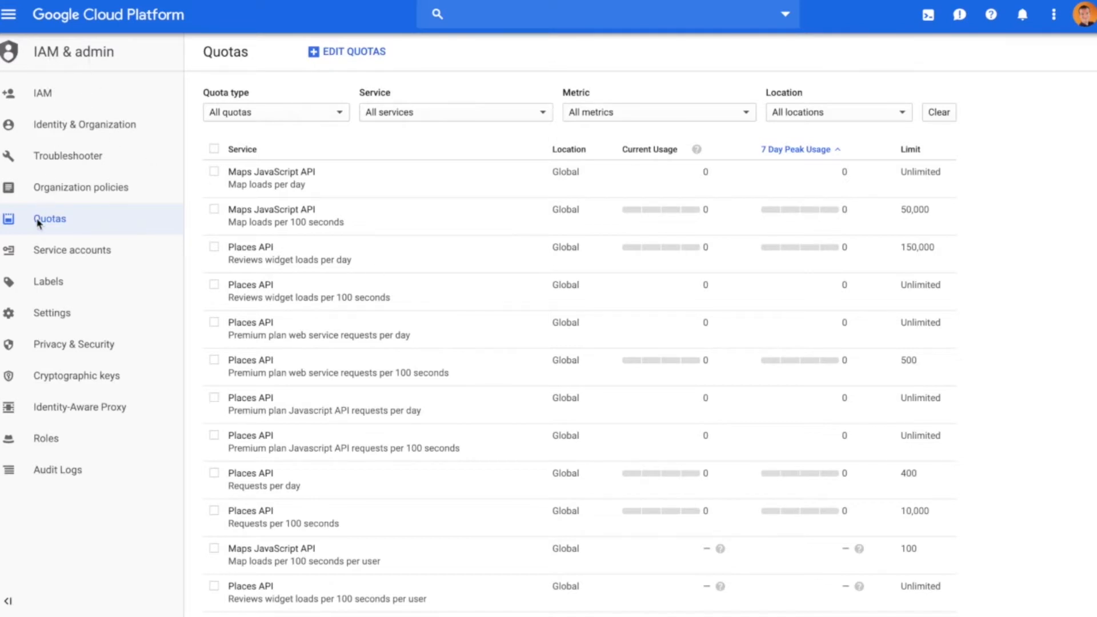
pyautogui.scroll(-1, 407, 349)
pyautogui.scroll(-1, 408, 355)
pyautogui.scroll(3, 408, 354)
pyautogui.click(214, 172)
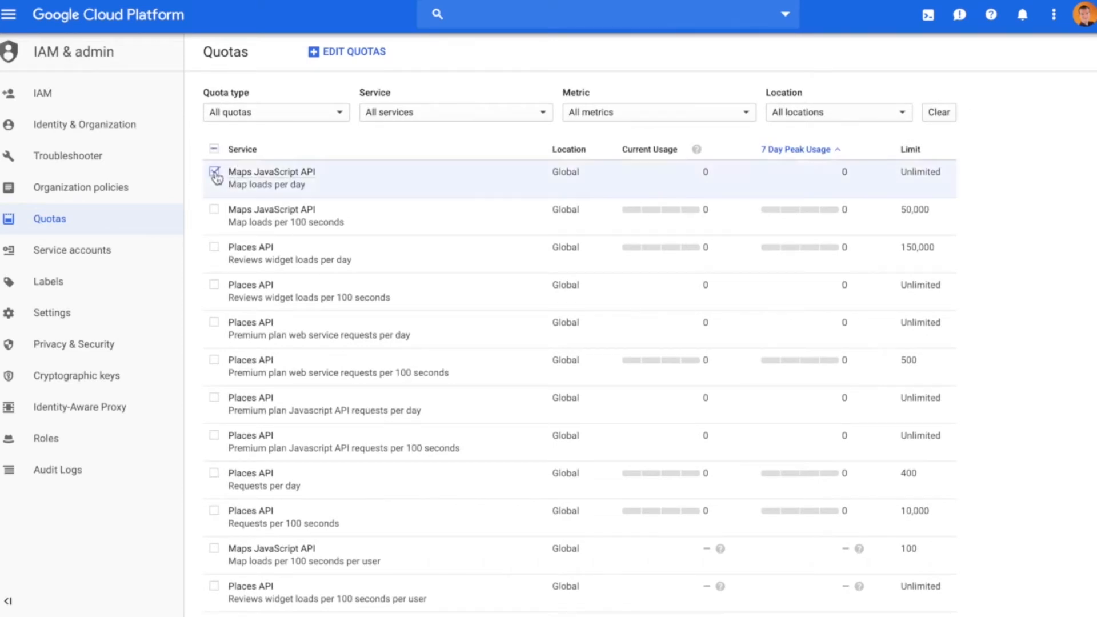
pyautogui.click(215, 209)
pyautogui.click(214, 210)
pyautogui.click(214, 171)
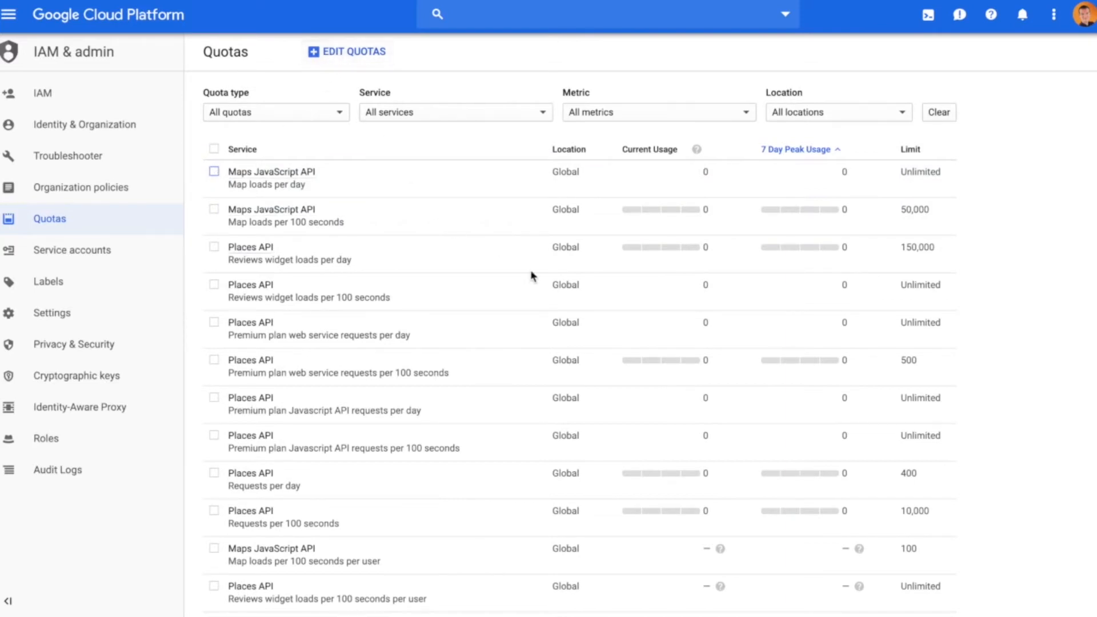
# Select the Places API requests per day quota, view its new-limit form, and close it without submitting a request
pyautogui.scroll(-1, 534, 276)
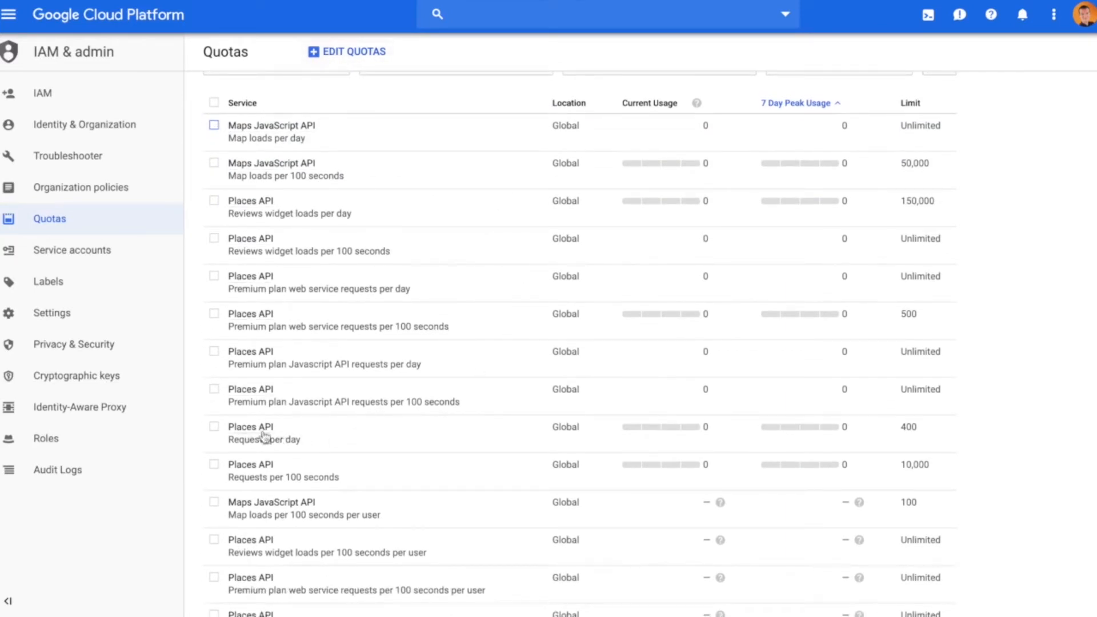
pyautogui.click(214, 429)
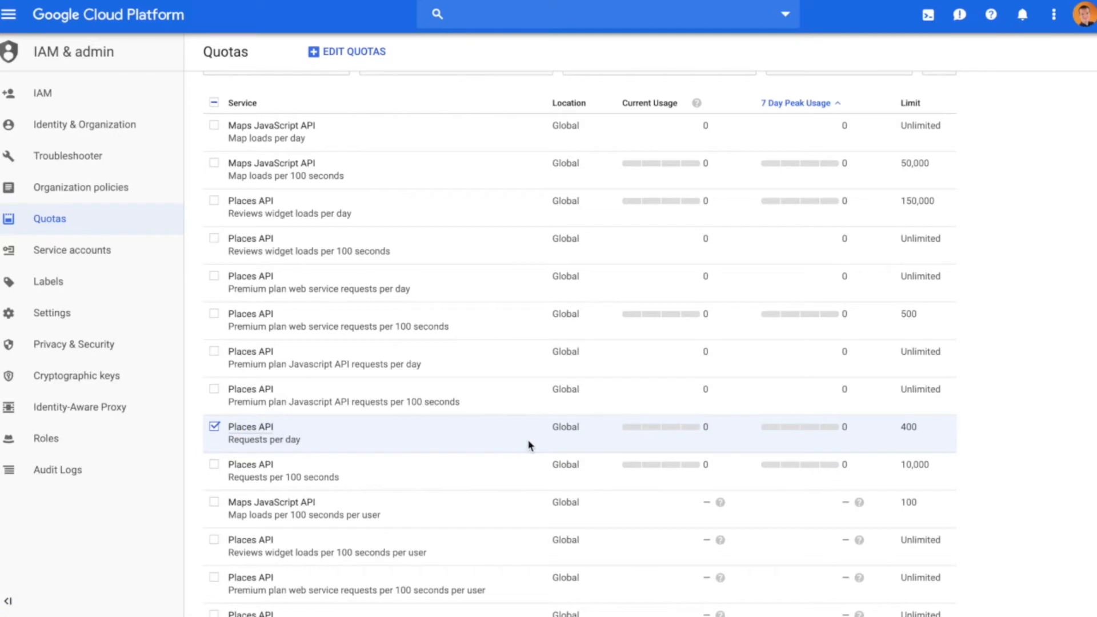
pyautogui.scroll(1, 910, 436)
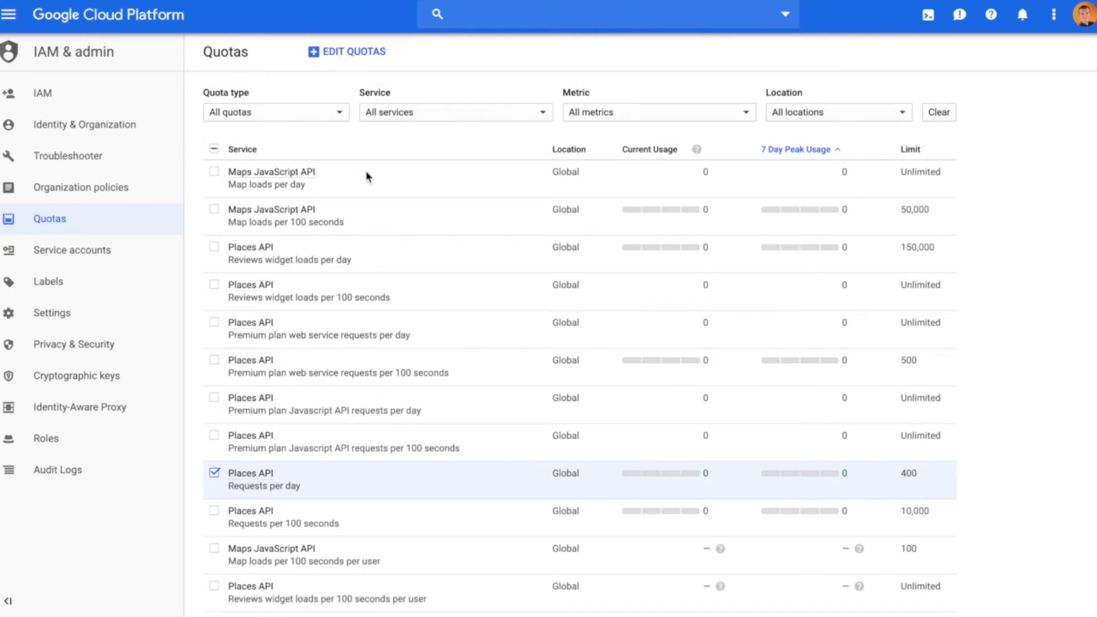
pyautogui.click(337, 56)
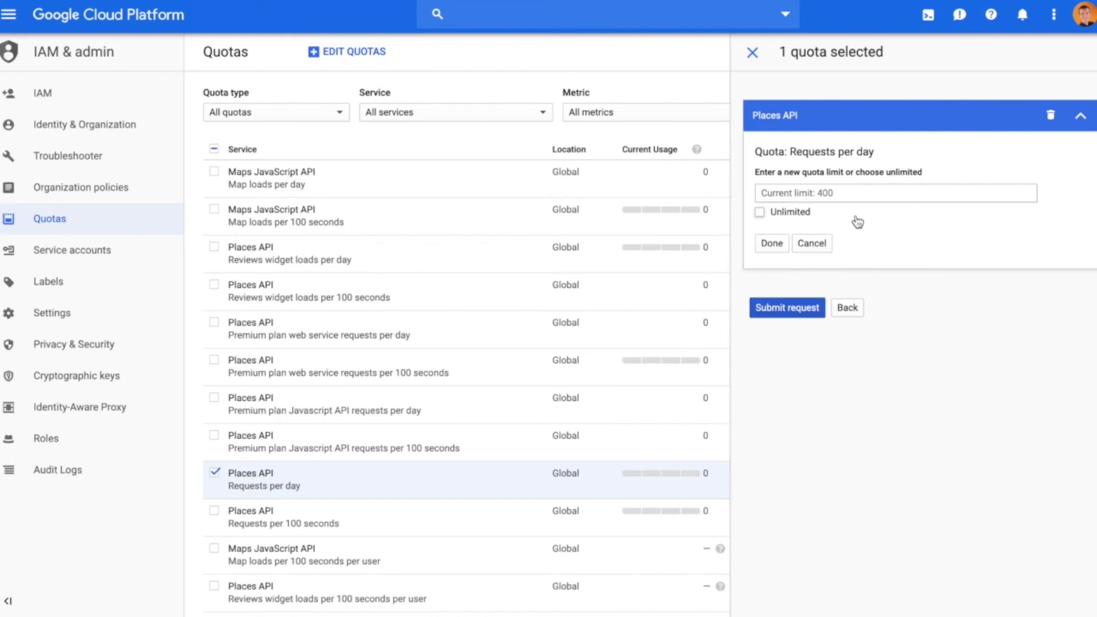
pyautogui.click(828, 246)
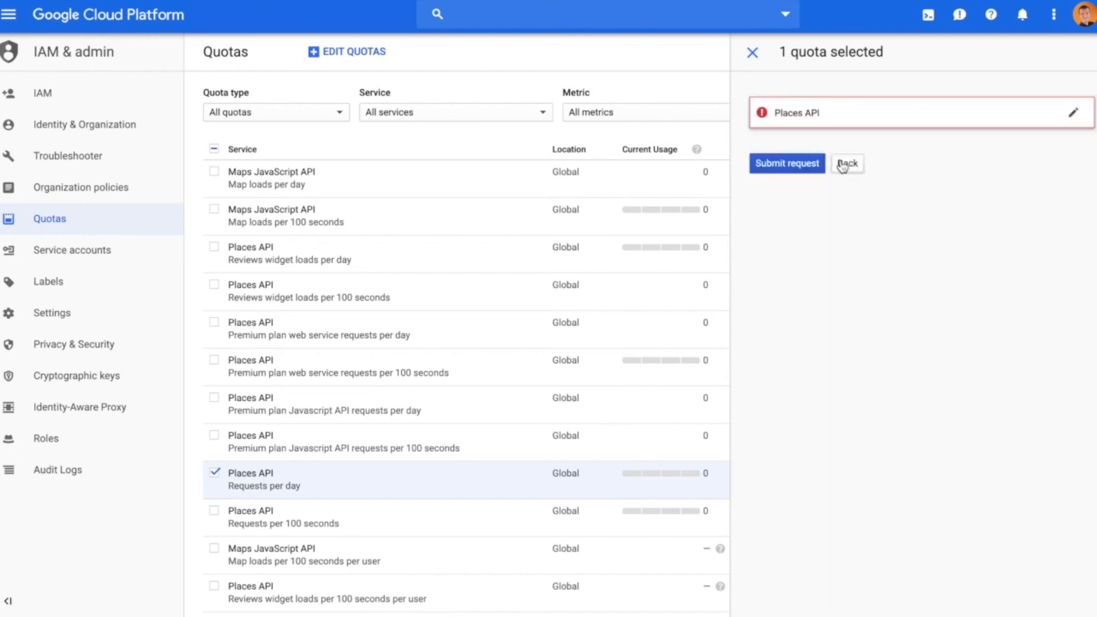
pyautogui.click(753, 52)
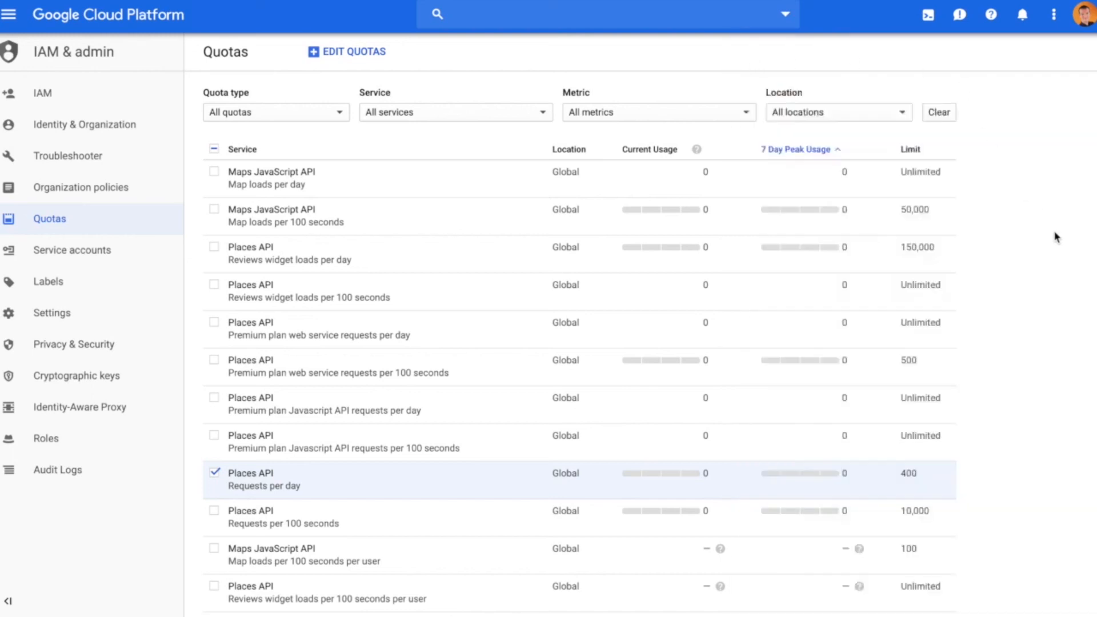